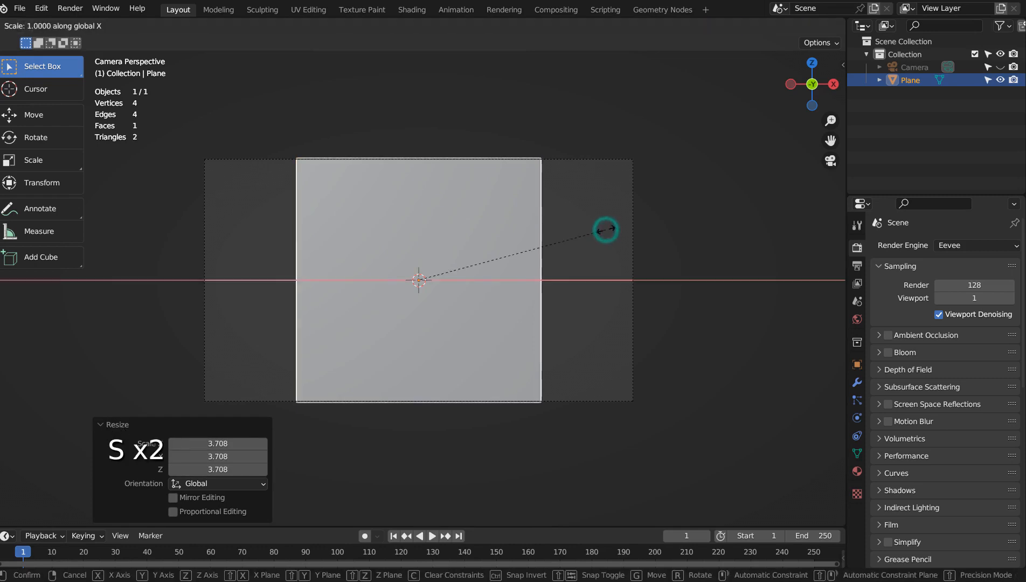
Step: Stretch the plane along global X by about 1.764 to fill the camera frame, and switch to the Texture Paint workspace
{"action": "left_click", "coordinate": [757, 242]}
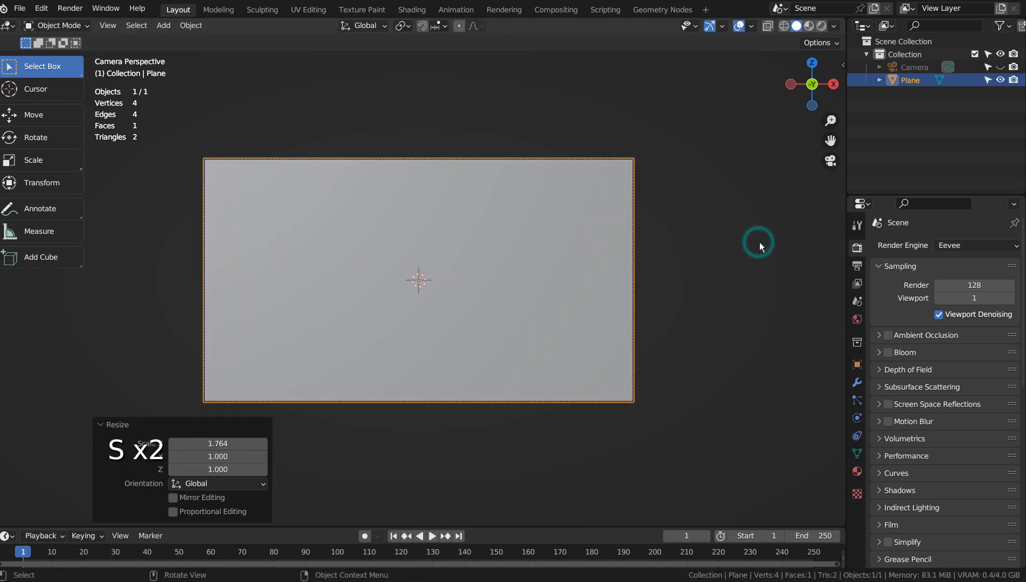
{"action": "left_click", "coordinate": [360, 12]}
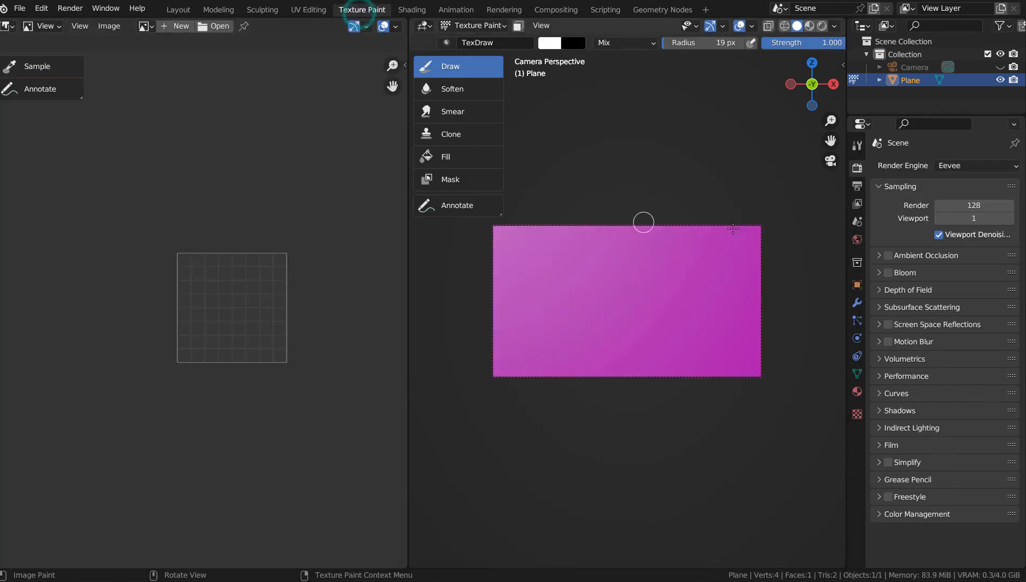
Step: Add a Base Color texture slot to the plane so it can be painted
{"action": "left_click", "coordinate": [857, 146]}
{"action": "left_click", "coordinate": [1006, 211]}
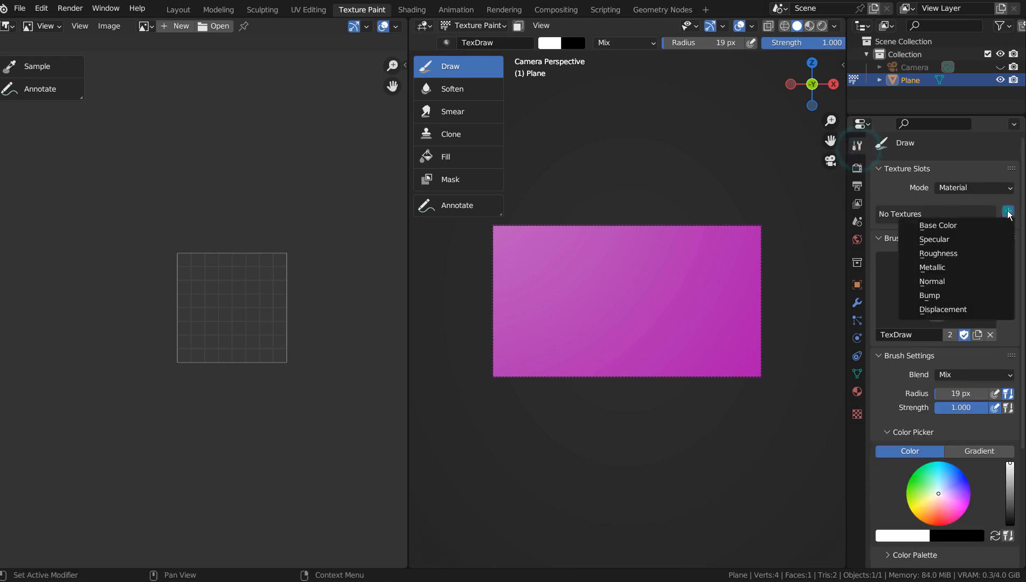
{"action": "left_click", "coordinate": [994, 219]}
{"action": "left_click", "coordinate": [894, 354]}
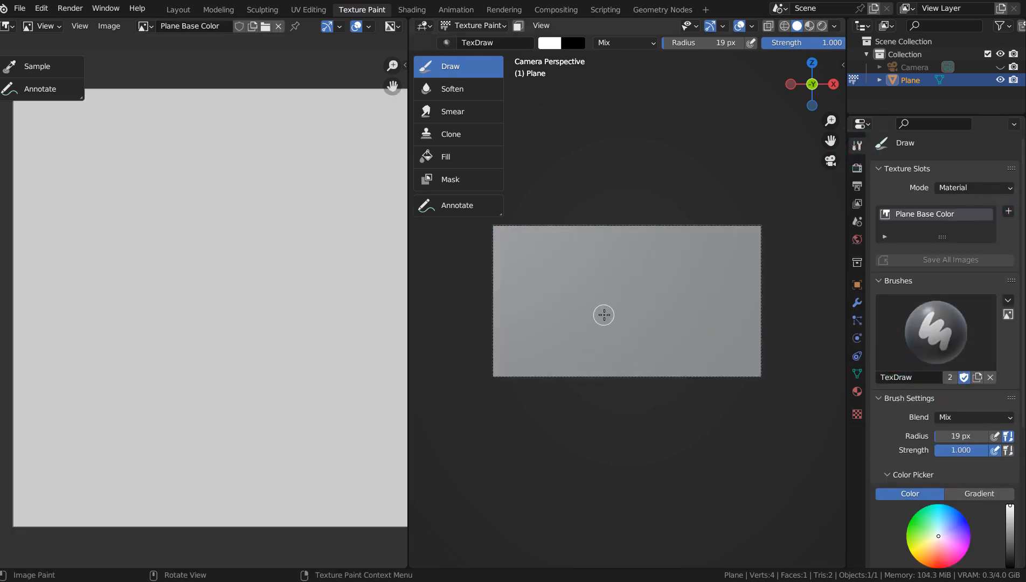
Step: Paint a rough white creature body in the middle of the plane with the 19 px Draw brush
{"action": "left_click", "coordinate": [601, 318]}
{"action": "mouse_move", "coordinate": [592, 315]}
{"action": "left_mouse_down"}
{"action": "mouse_move", "coordinate": [607, 292]}
{"action": "mouse_move", "coordinate": [632, 295]}
{"action": "mouse_move", "coordinate": [647, 277]}
{"action": "mouse_move", "coordinate": [684, 312]}
{"action": "mouse_move", "coordinate": [615, 324]}
{"action": "mouse_move", "coordinate": [597, 313]}
{"action": "mouse_move", "coordinate": [641, 304]}
{"action": "mouse_move", "coordinate": [648, 289]}
{"action": "mouse_move", "coordinate": [654, 300]}
{"action": "mouse_move", "coordinate": [616, 311]}
{"action": "left_mouse_up"}
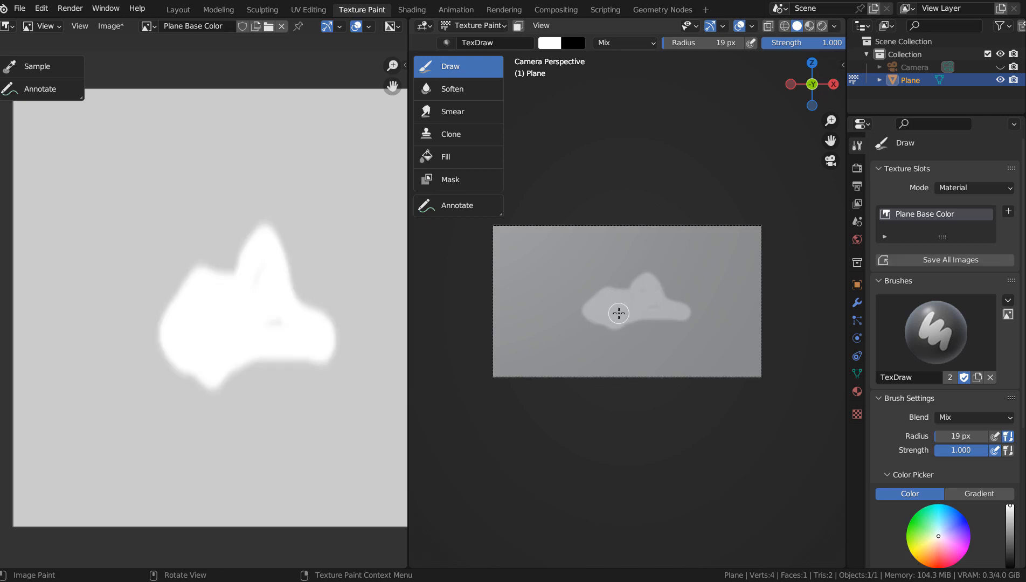
Step: Reduce the brush radius to 6 px, paint thin legs onto the creature, and render the image
{"action": "key", "text": "f"}
{"action": "left_click", "coordinate": [619, 313]}
{"action": "mouse_move", "coordinate": [593, 316]}
{"action": "left_mouse_down"}
{"action": "mouse_move", "coordinate": [568, 323]}
{"action": "mouse_move", "coordinate": [603, 321]}
{"action": "mouse_move", "coordinate": [584, 333]}
{"action": "mouse_move", "coordinate": [616, 320]}
{"action": "mouse_move", "coordinate": [609, 337]}
{"action": "mouse_move", "coordinate": [680, 331]}
{"action": "mouse_move", "coordinate": [705, 312]}
{"action": "left_mouse_up"}
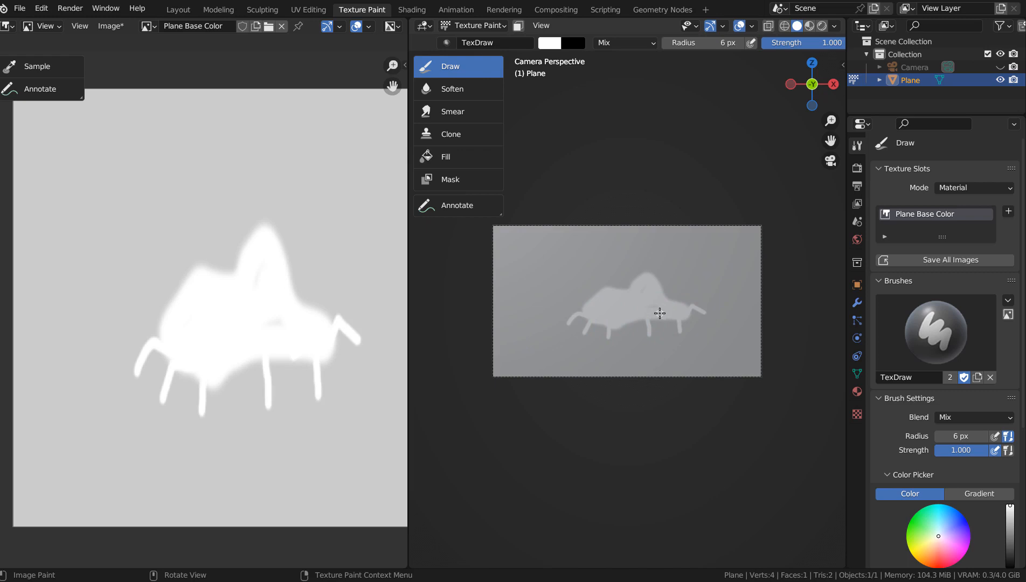
{"action": "left_click_drag", "start_coordinate": [660, 314], "coordinate": [614, 335]}
{"action": "key", "text": "F12"}
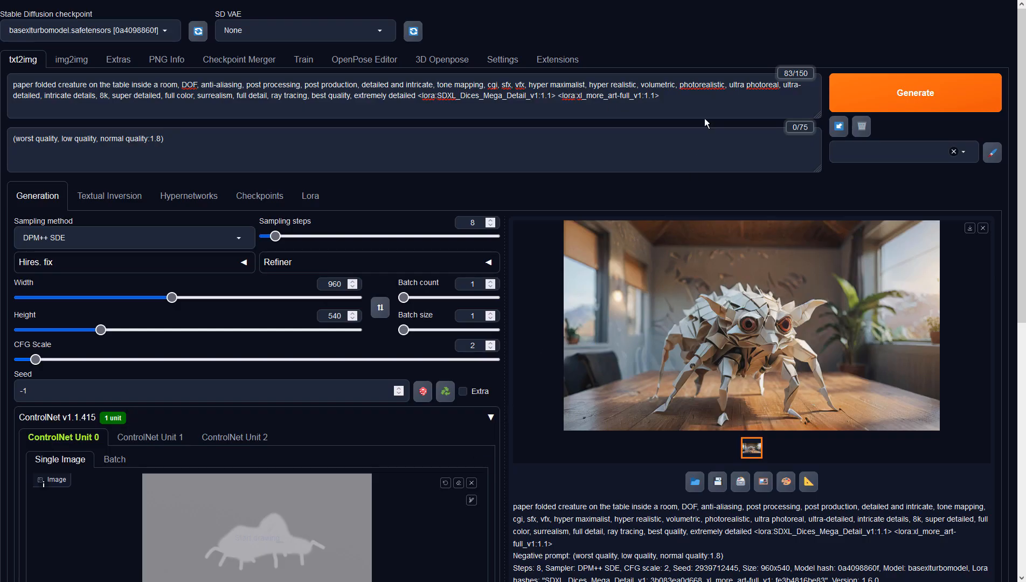
Step: Switch to the Stable Diffusion web UI and check the txt2img prompt, negative prompt, width and height
{"action": "left_click", "coordinate": [706, 102]}
{"action": "left_click", "coordinate": [394, 141]}
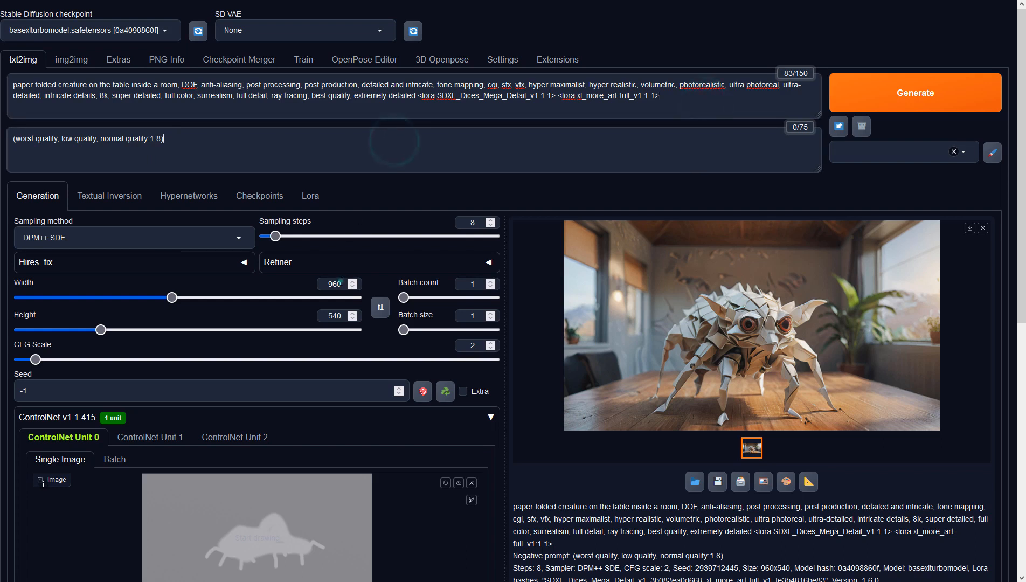
{"action": "left_click", "coordinate": [341, 276]}
{"action": "left_click", "coordinate": [341, 316]}
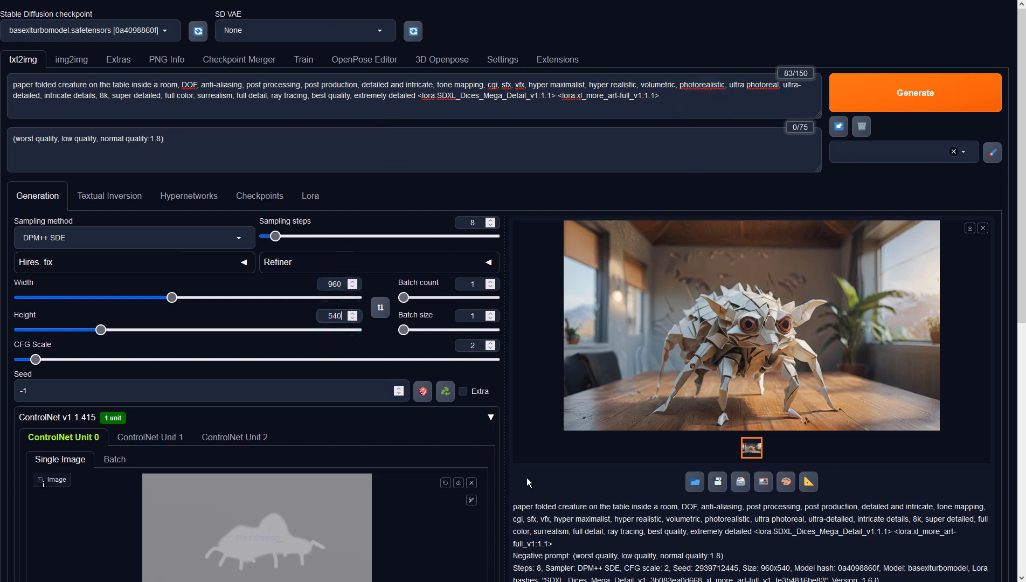
{"action": "left_click", "coordinate": [553, 506]}
Step: Set ControlNet Unit 0 to Depth with preprocessor none and the sai_xl_depth_256lora model
{"action": "scroll", "coordinate": [336, 410], "scroll_direction": "down", "scroll_amount": 7}
{"action": "left_click", "coordinate": [123, 311]}
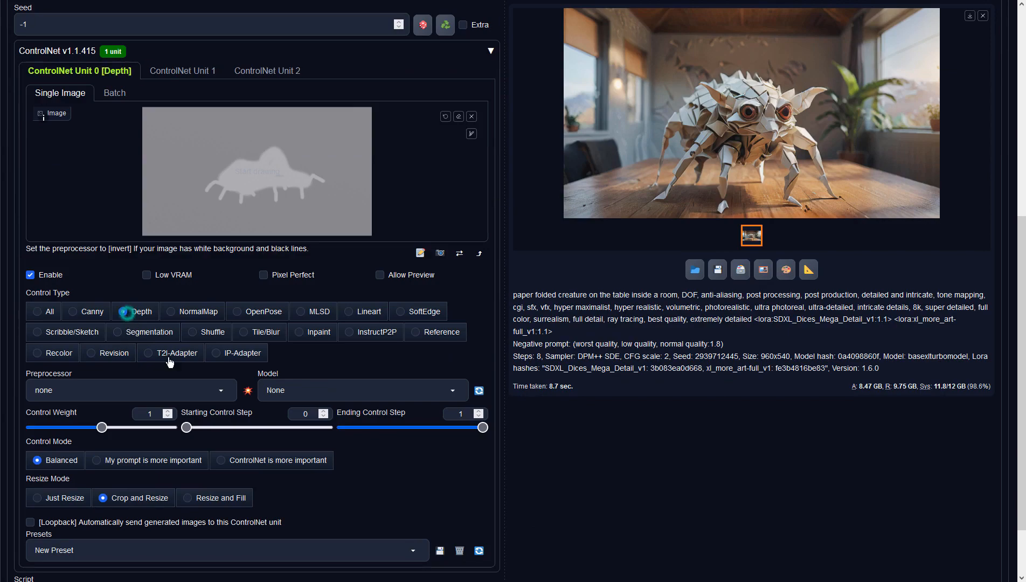
{"action": "left_click", "coordinate": [218, 391]}
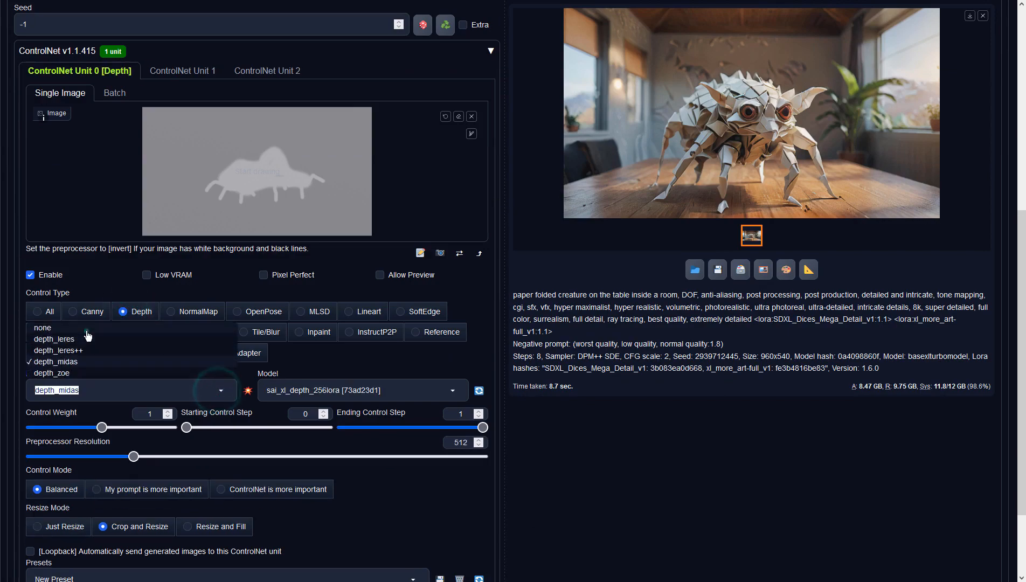
{"action": "left_click", "coordinate": [86, 329]}
{"action": "left_click", "coordinate": [323, 391]}
{"action": "left_click", "coordinate": [308, 372]}
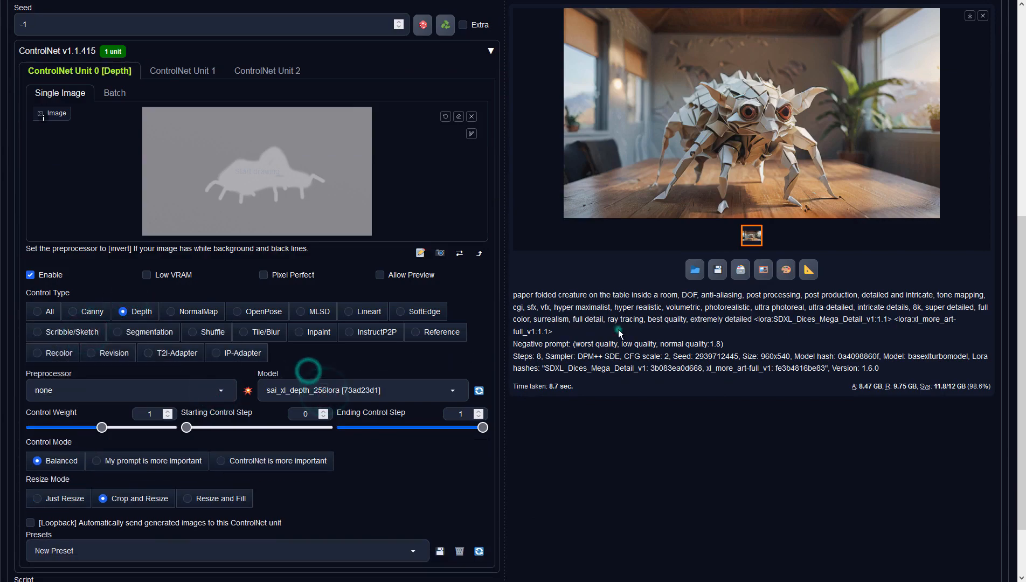
Step: Generate the paper creature image in txt2img and inspect the result at full size
{"action": "scroll", "coordinate": [307, 372], "scroll_direction": "up", "scroll_amount": 7}
{"action": "left_click", "coordinate": [846, 97]}
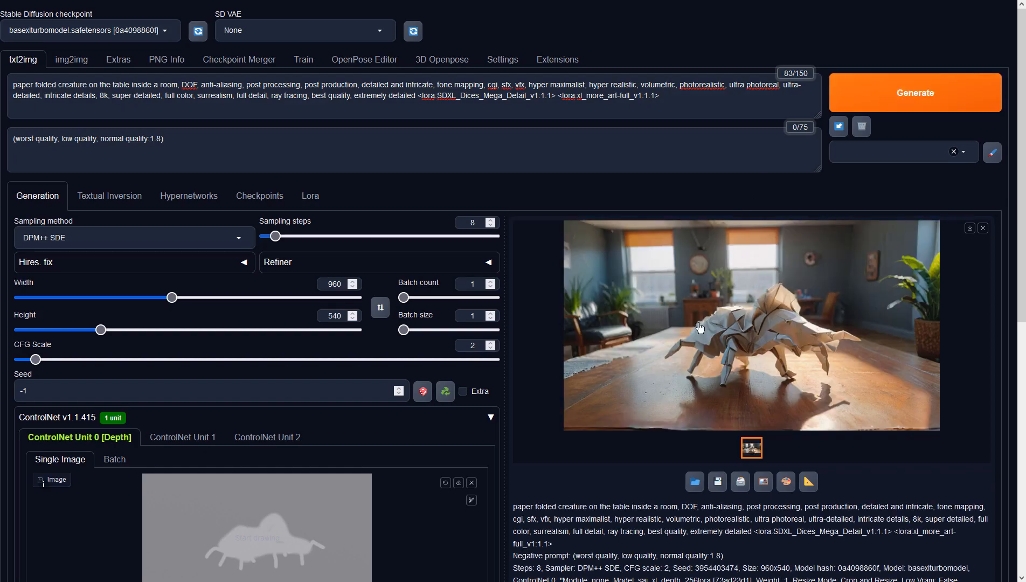
{"action": "left_click", "coordinate": [698, 325]}
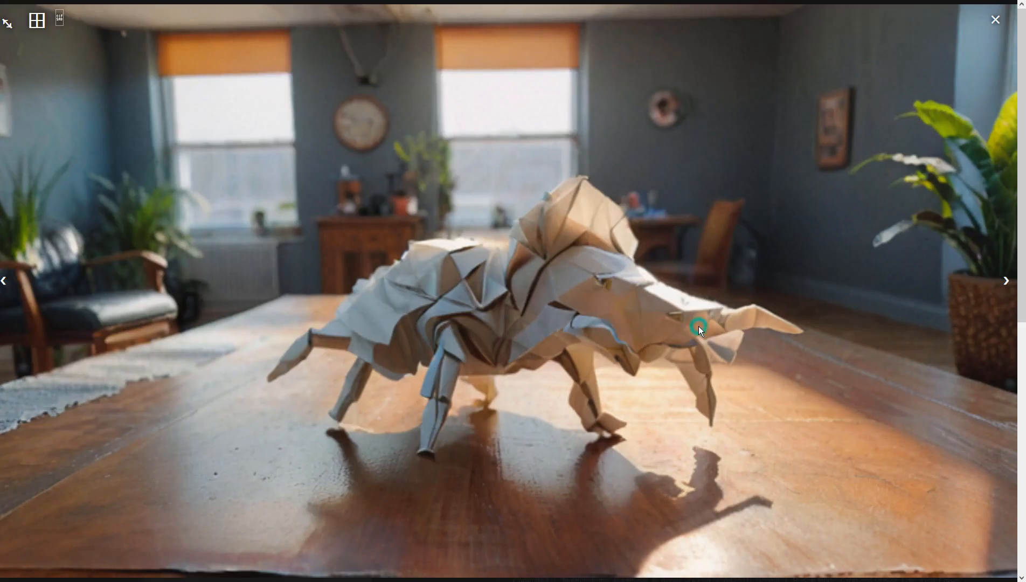
{"action": "left_click", "coordinate": [755, 354]}
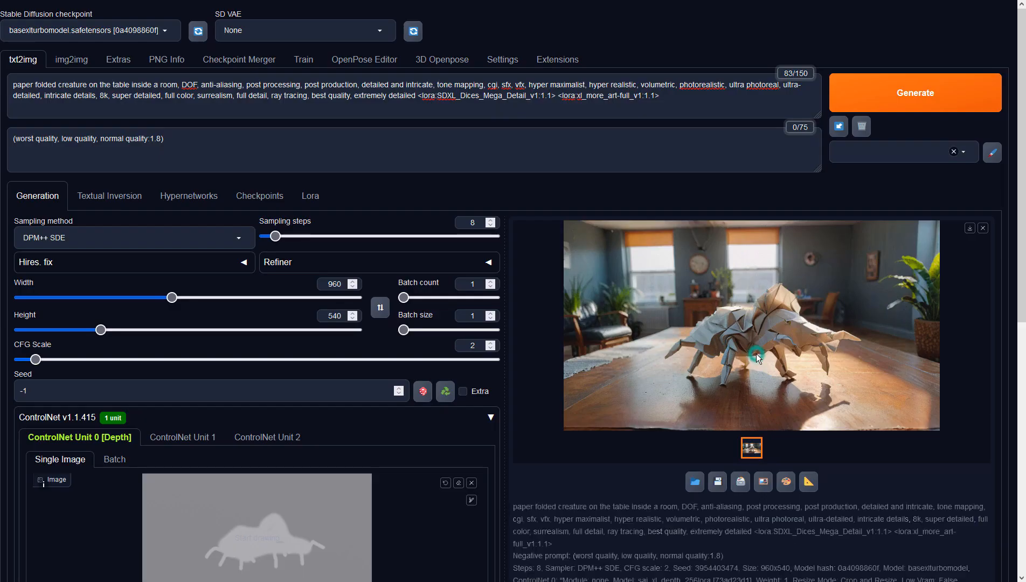
Step: Send the generated image to img2img, and set the sampling method to DPM++ SDE and the CFG scale to 2
{"action": "left_click", "coordinate": [761, 479]}
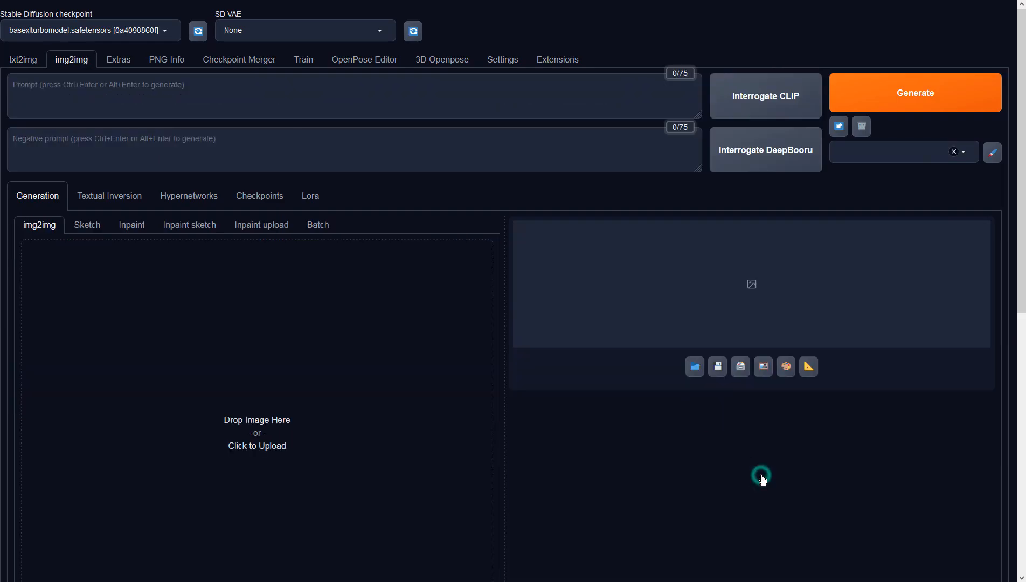
{"action": "scroll", "coordinate": [302, 298], "scroll_direction": "down", "scroll_amount": 6}
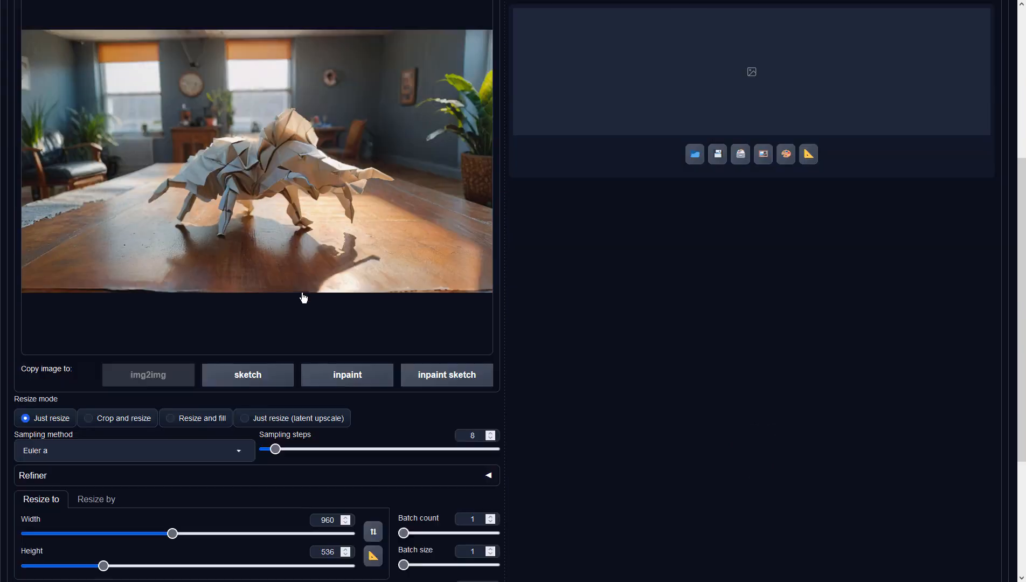
{"action": "left_click", "coordinate": [183, 400]}
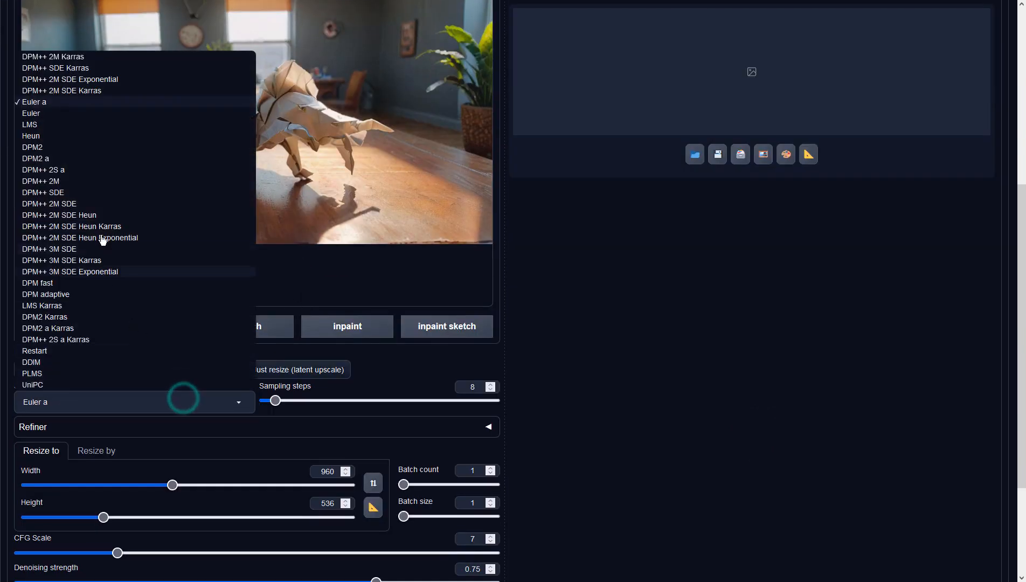
{"action": "left_click", "coordinate": [95, 192]}
{"action": "double_click", "coordinate": [480, 387]}
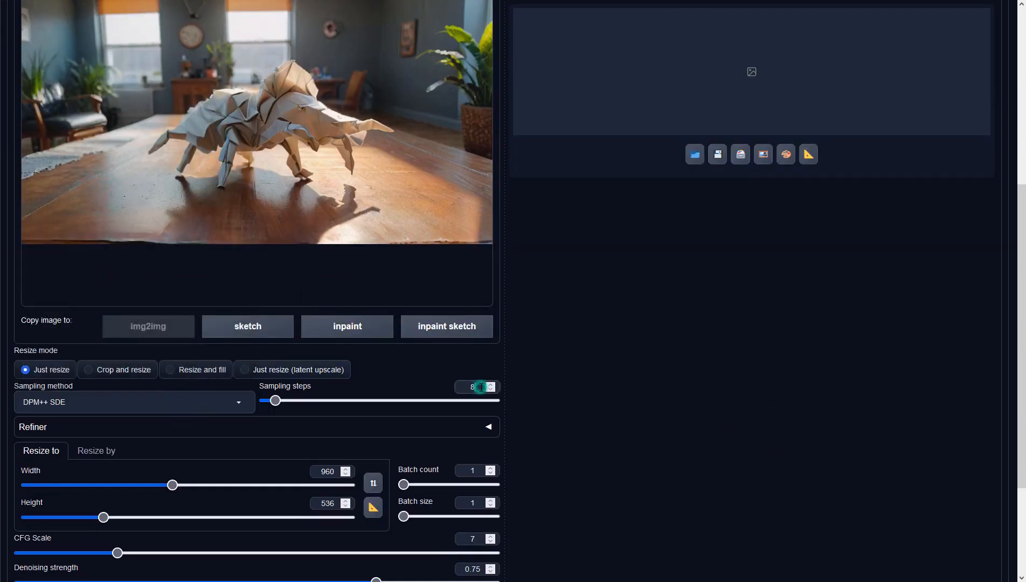
{"action": "double_click", "coordinate": [480, 538]}
{"action": "type", "text": "2"}
{"action": "left_click", "coordinate": [605, 486]}
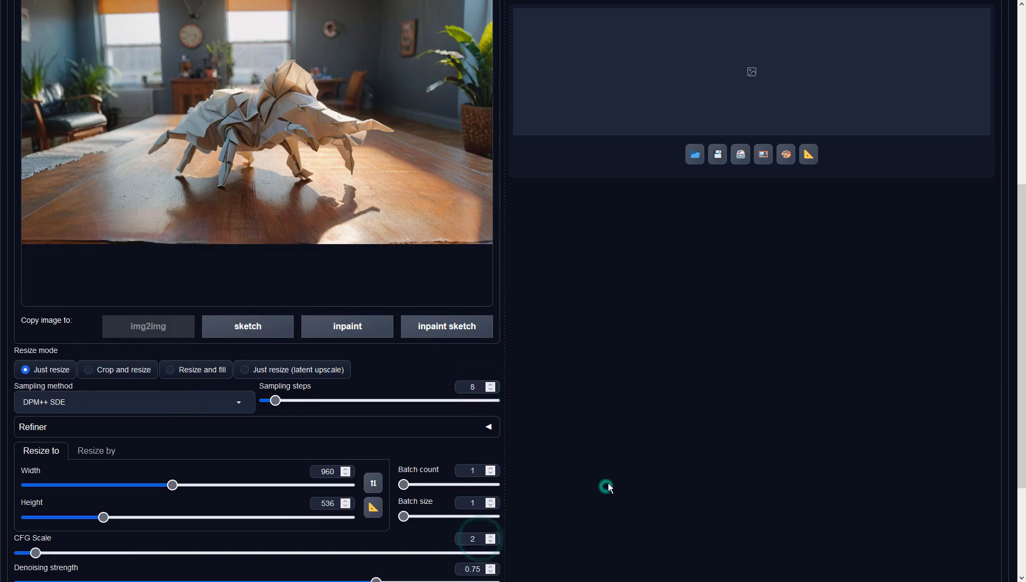
Step: Generate an img2img variation of the paper creature and inspect it at full size
{"action": "scroll", "coordinate": [606, 486], "scroll_direction": "up", "scroll_amount": 6}
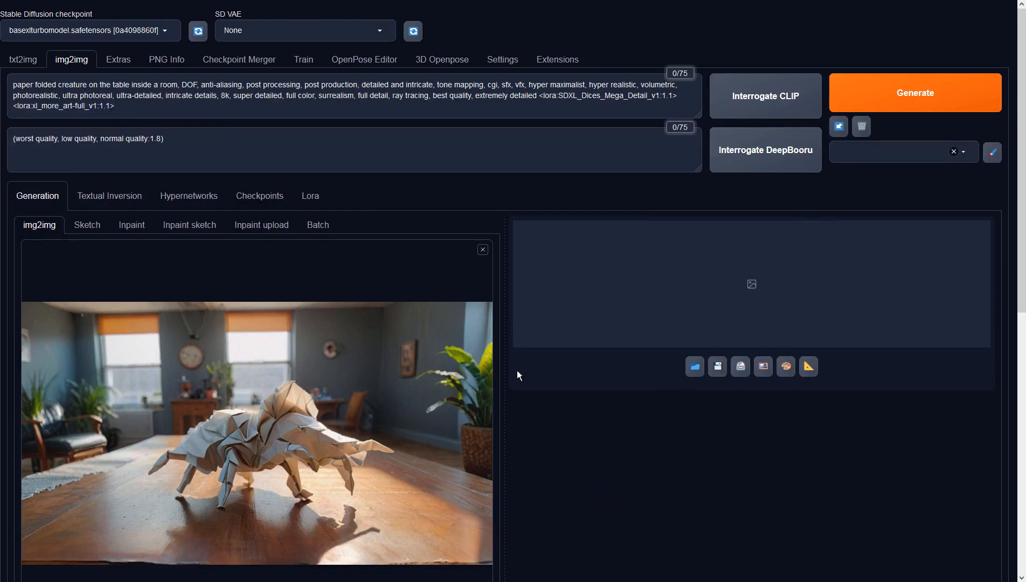
{"action": "scroll", "coordinate": [531, 341], "scroll_direction": "down", "scroll_amount": 5}
{"action": "scroll", "coordinate": [646, 291], "scroll_direction": "up", "scroll_amount": 5}
{"action": "left_click", "coordinate": [884, 105]}
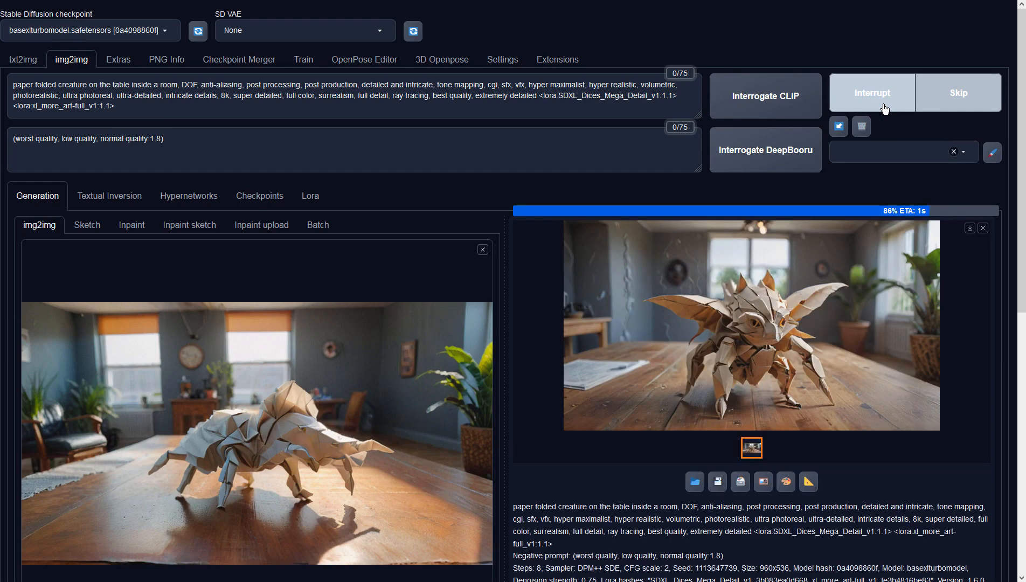
{"action": "left_click", "coordinate": [881, 273]}
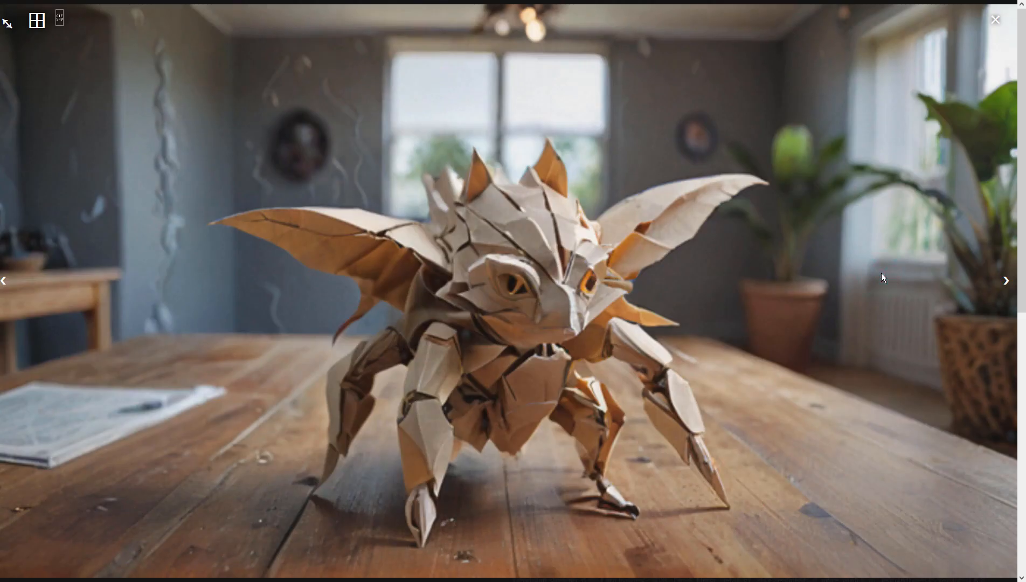
{"action": "left_click", "coordinate": [881, 272]}
Step: Send the img2img result to Extras, with the resize factor set to 1 and 4x-UltraSharp as Upscaler 1
{"action": "left_click", "coordinate": [808, 478]}
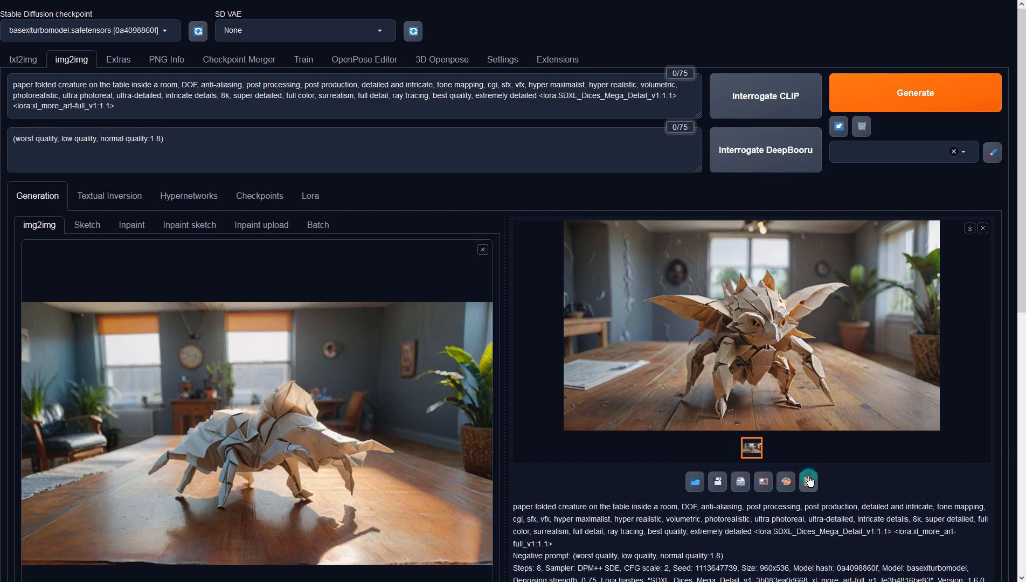
{"action": "double_click", "coordinate": [470, 287]}
{"action": "type", "text": "1"}
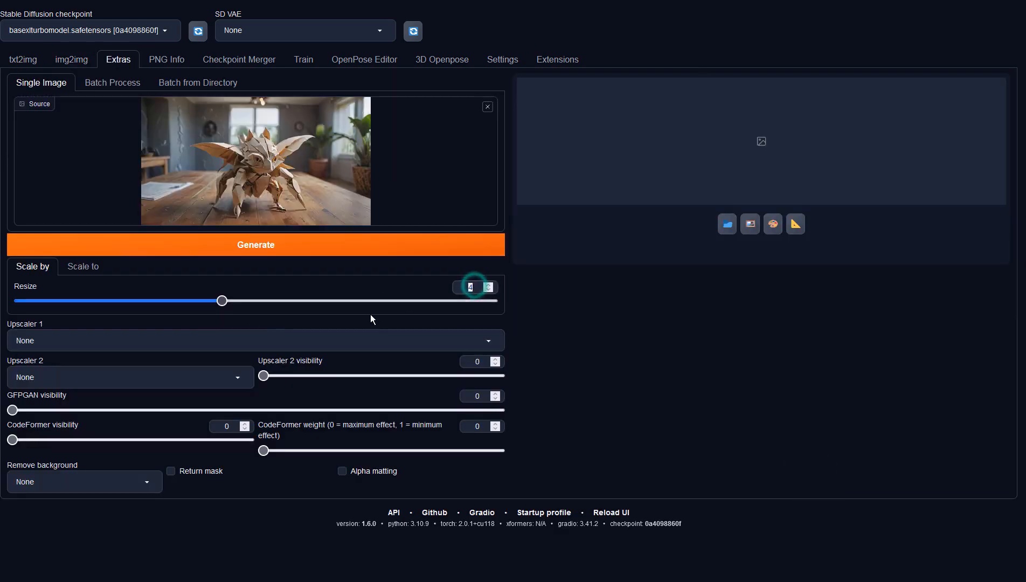
{"action": "left_click", "coordinate": [333, 338]}
{"action": "left_click", "coordinate": [130, 251]}
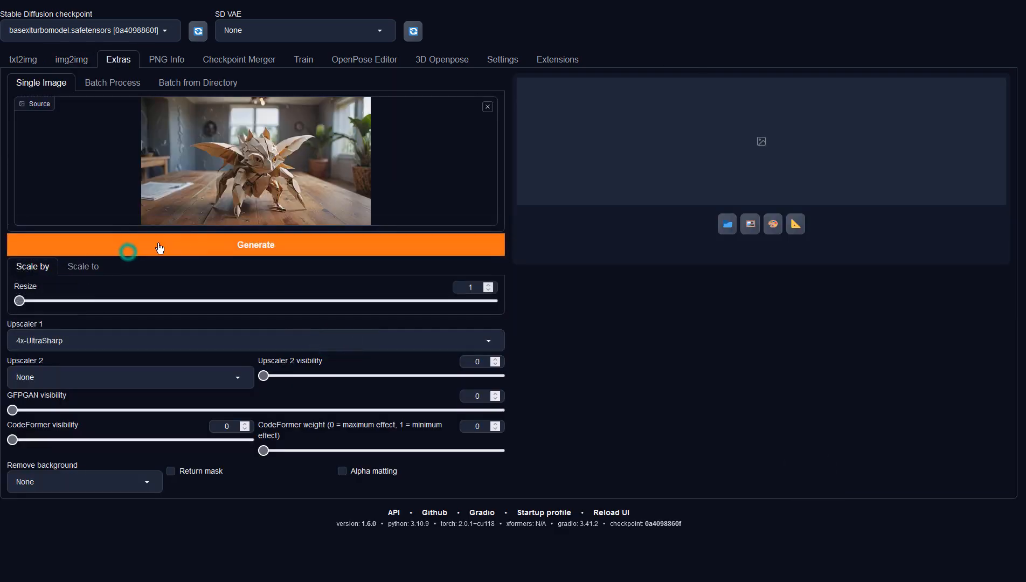
Step: Process the image with the chosen upscaler and inspect the output at full size
{"action": "left_click", "coordinate": [184, 243]}
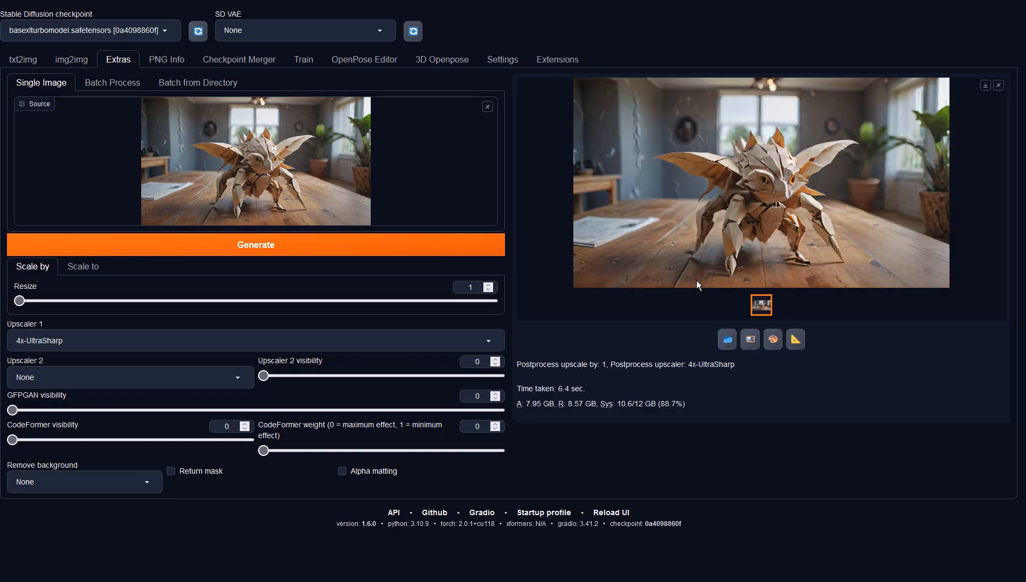
{"action": "left_click", "coordinate": [700, 266]}
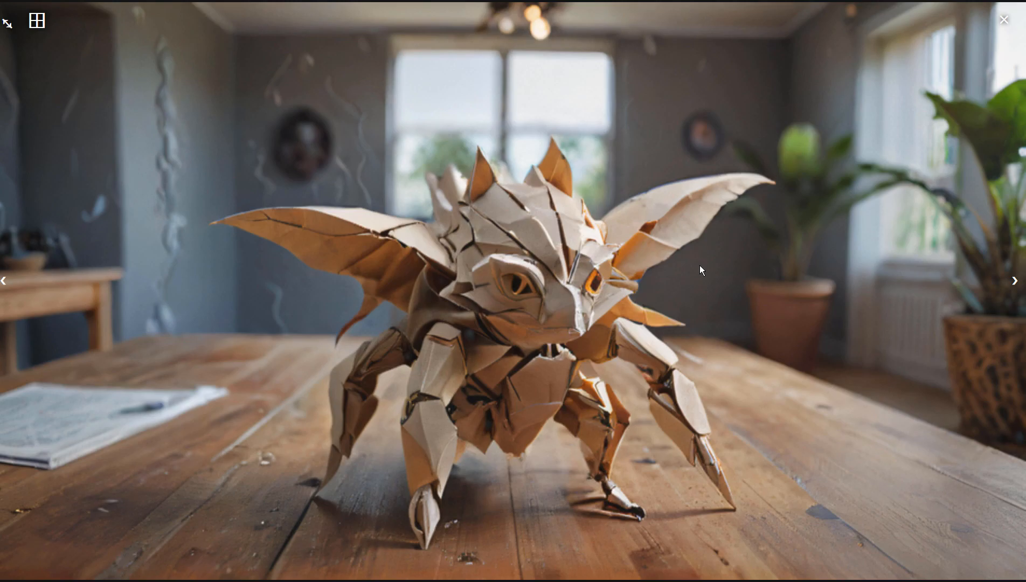
{"action": "left_click", "coordinate": [700, 265]}
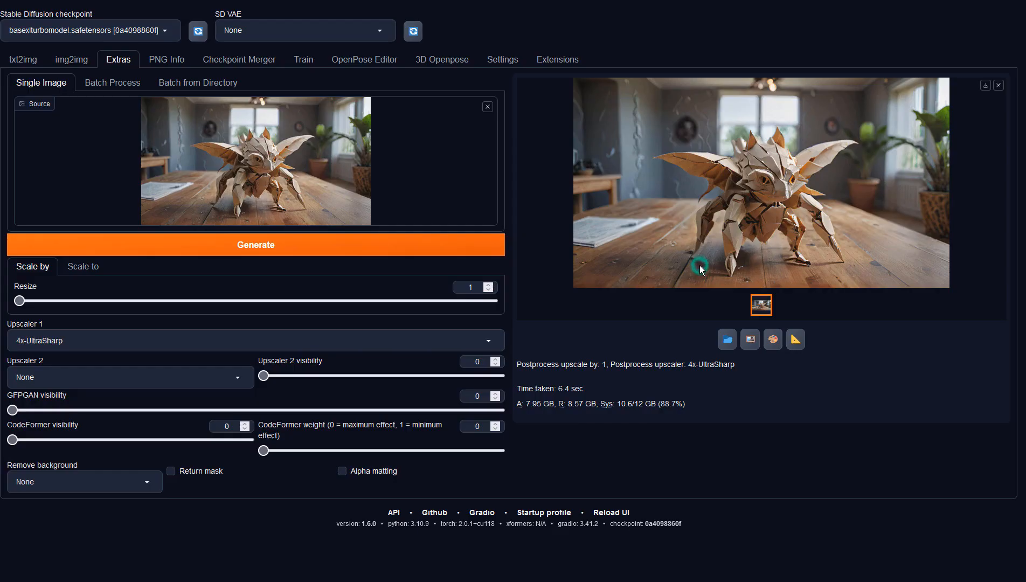
Step: Return to img2img, generate another variation from the same source image, and inspect it at full size
{"action": "left_click", "coordinate": [58, 59]}
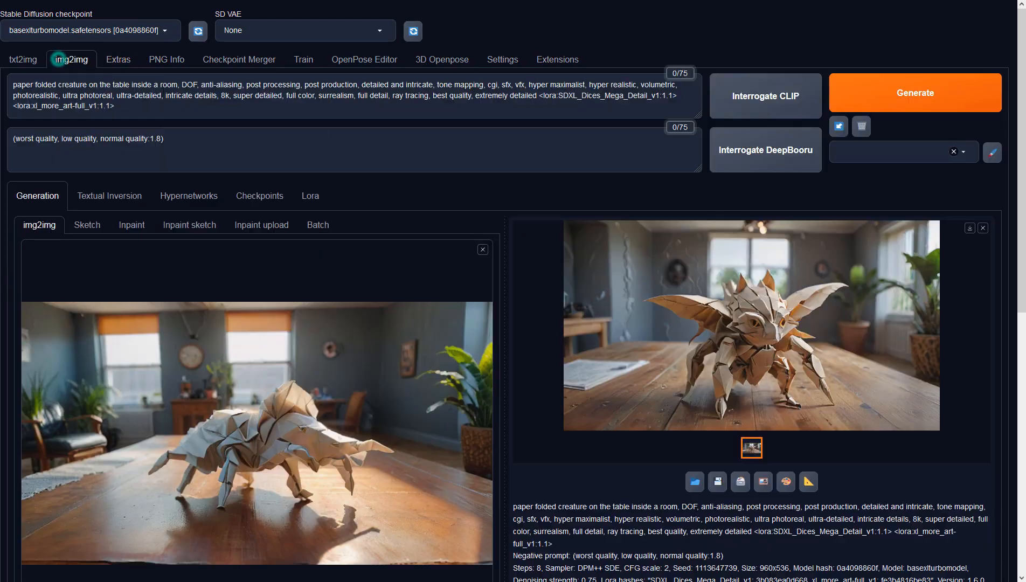
{"action": "left_click", "coordinate": [904, 101]}
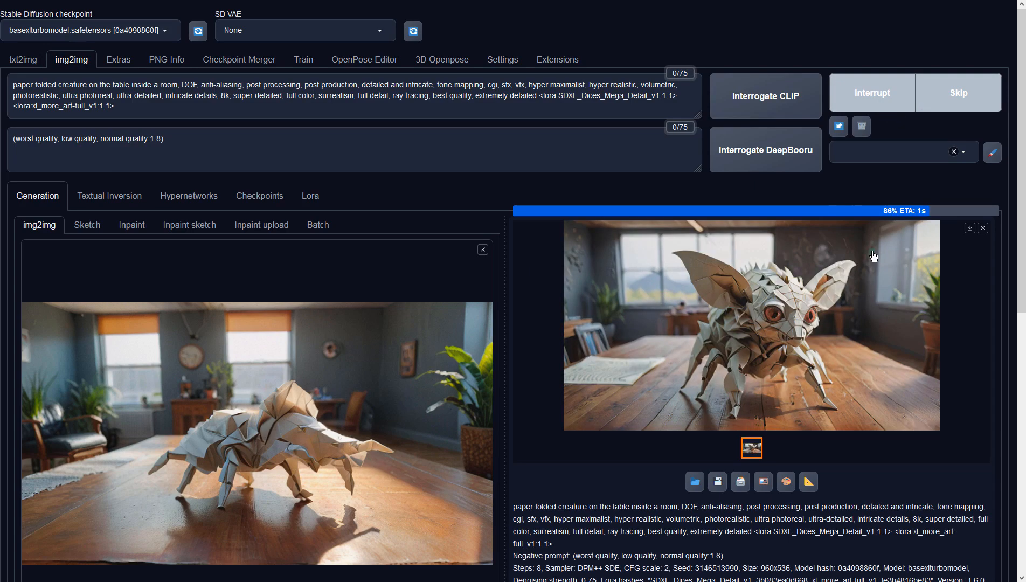
{"action": "left_click", "coordinate": [871, 251]}
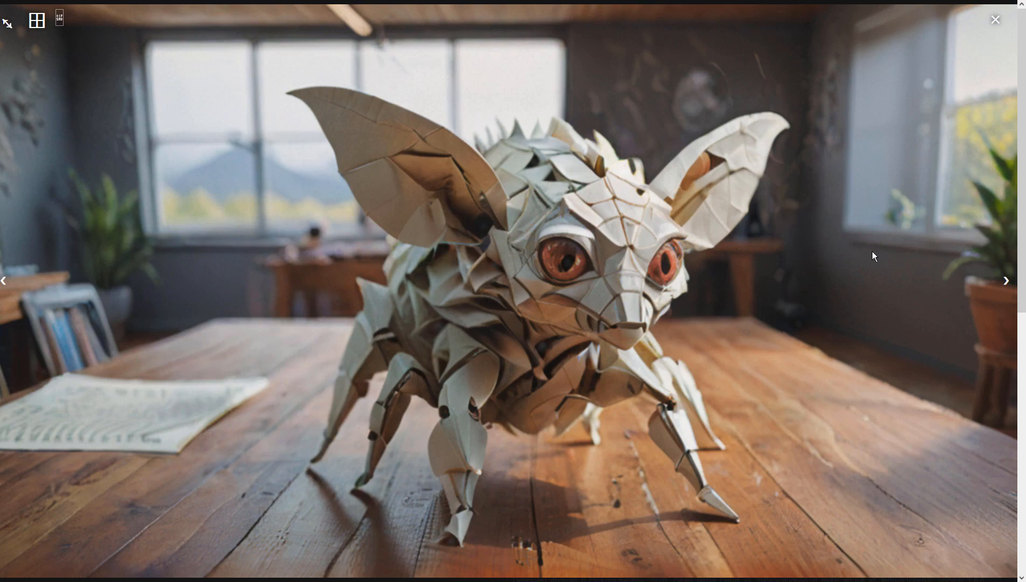
{"action": "left_click", "coordinate": [871, 251]}
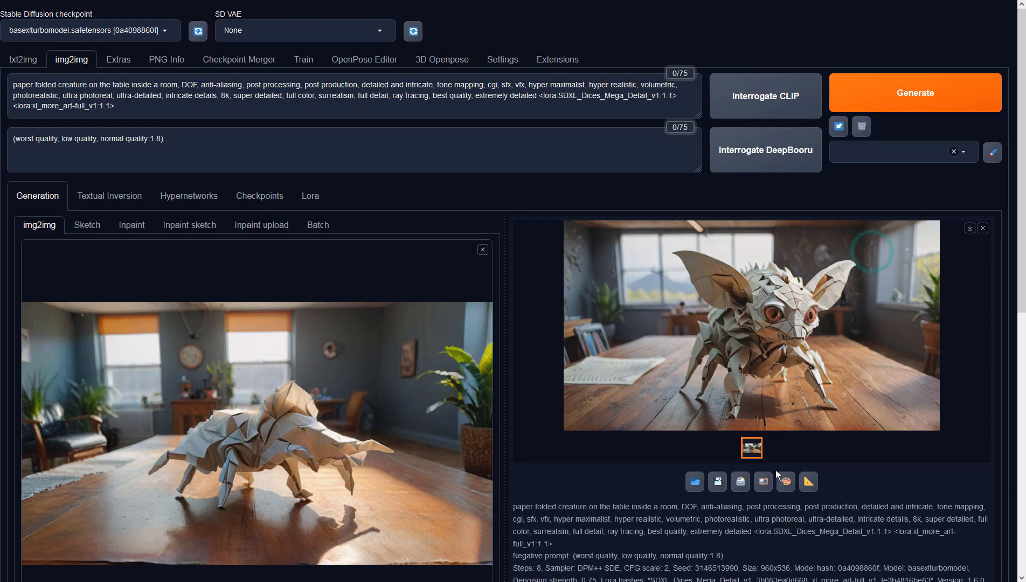
Step: Use the latest result as the new img2img source image and generate a further variation
{"action": "left_click", "coordinate": [769, 487]}
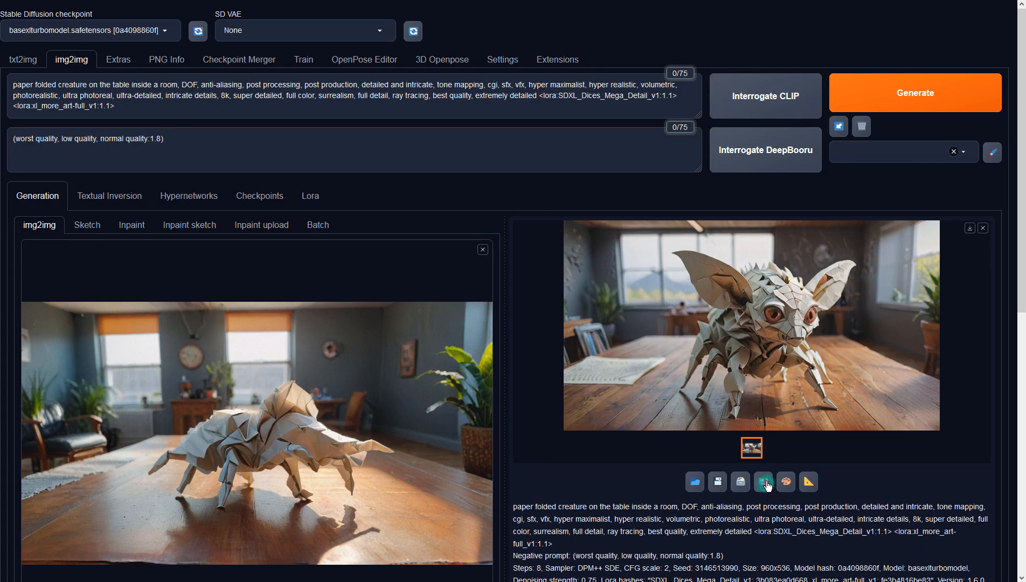
{"action": "left_click", "coordinate": [884, 113]}
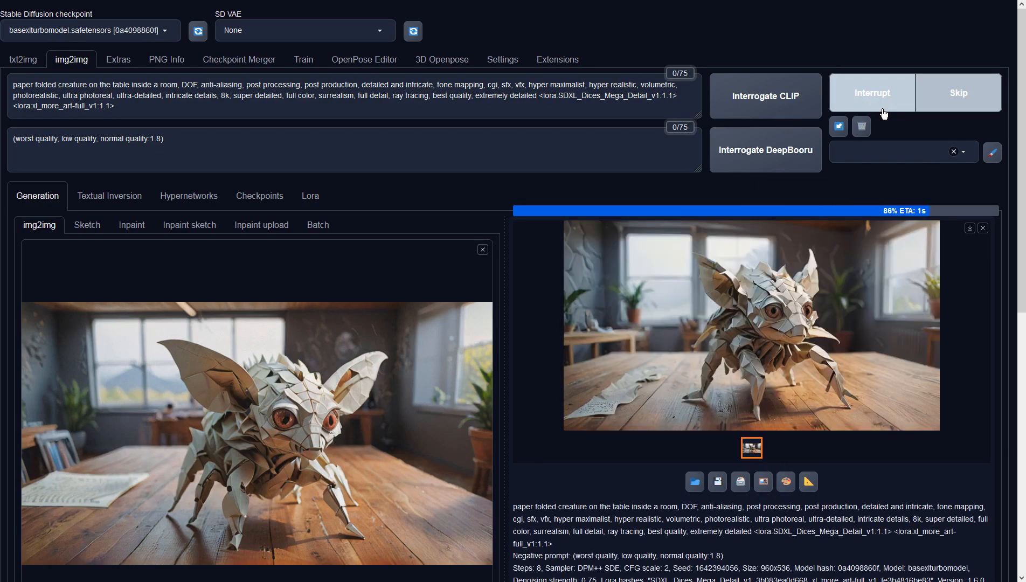
Step: Inspect the latest variation at full size, generate another one with the same img2img settings, and view that result enlarged
{"action": "left_click", "coordinate": [873, 262]}
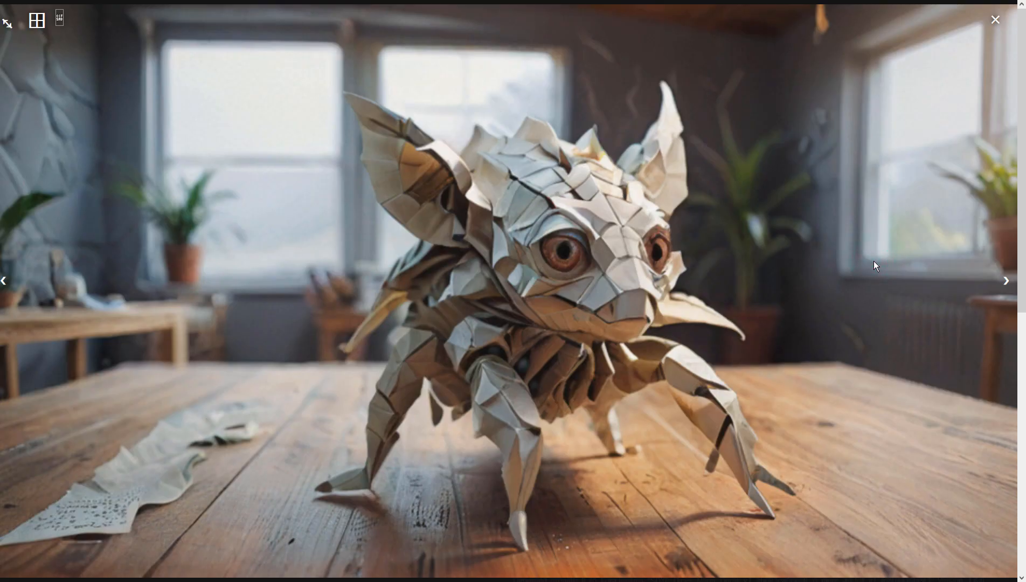
{"action": "left_click", "coordinate": [874, 260]}
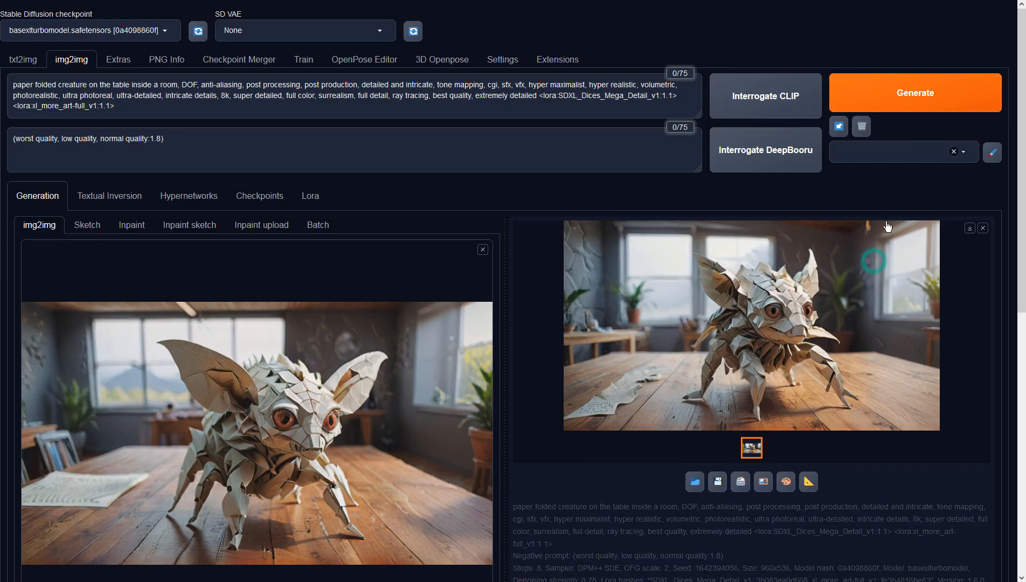
{"action": "left_click", "coordinate": [903, 97]}
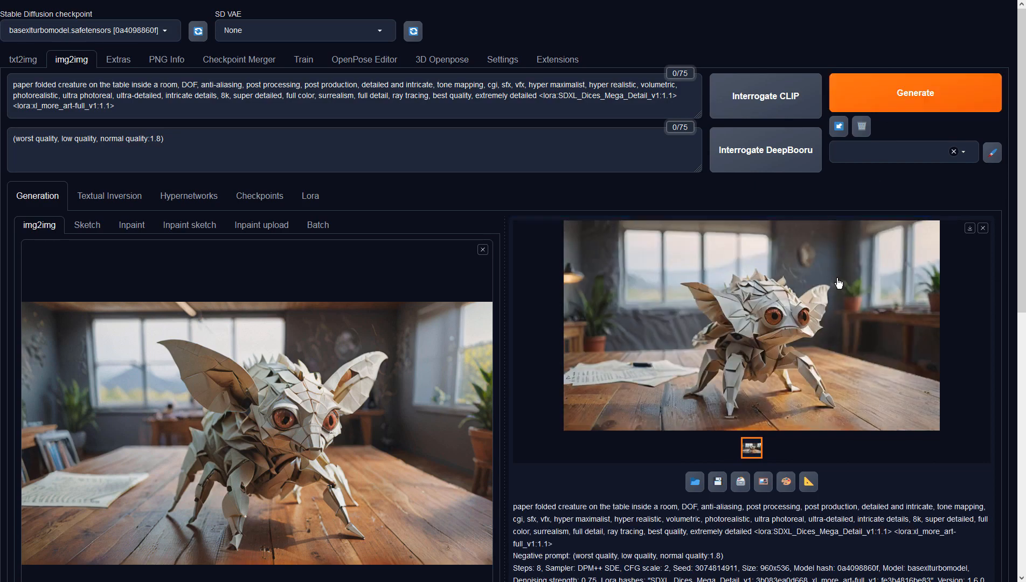
{"action": "left_click", "coordinate": [836, 278]}
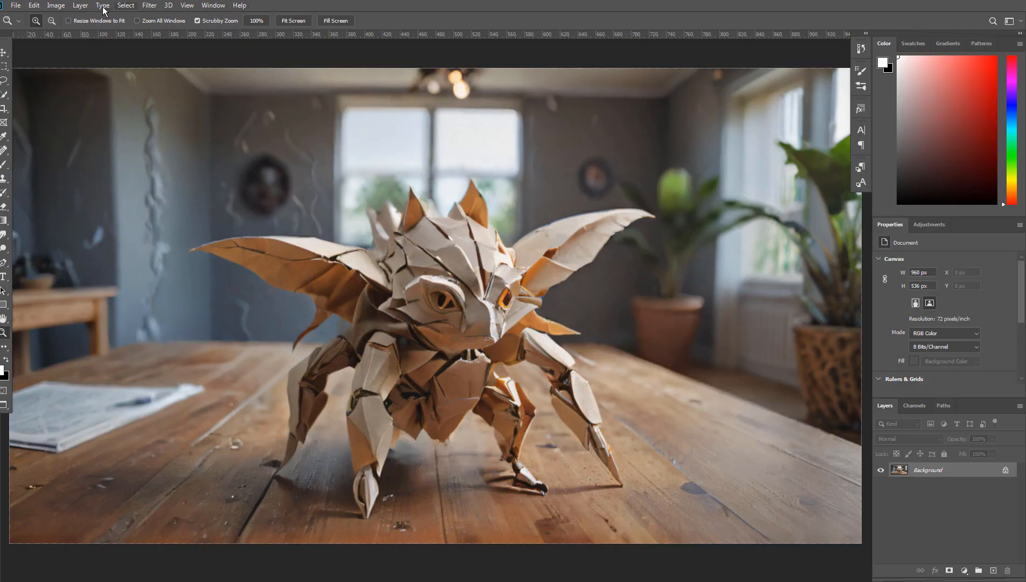
Step: Switch to Photoshop and apply a Vibrance adjustment to the creature image with Vibrance +92 and Saturation +20
{"action": "left_click", "coordinate": [54, 7]}
{"action": "mouse_move", "coordinate": [81, 28]}
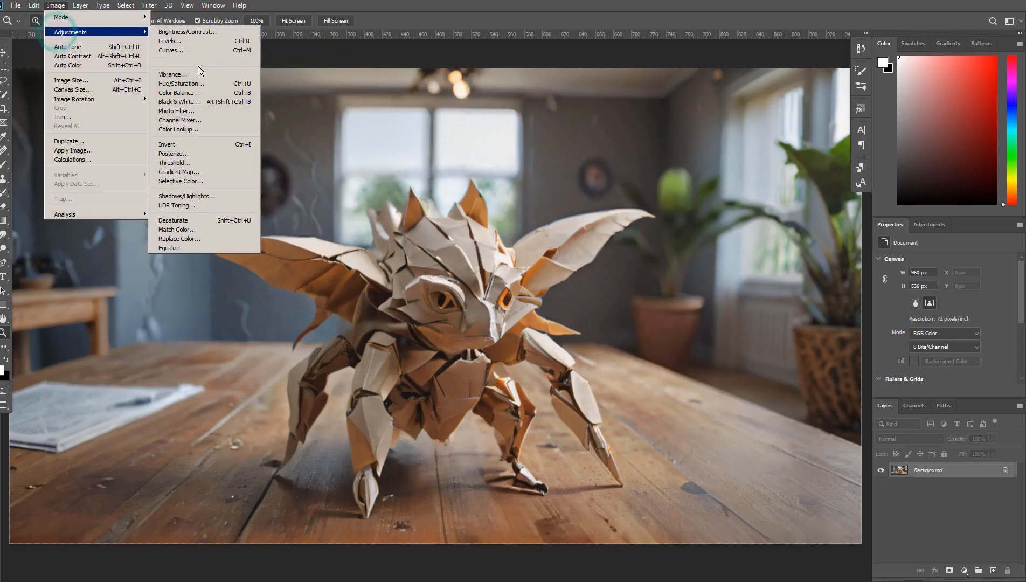
{"action": "left_click", "coordinate": [200, 73]}
{"action": "left_click_drag", "start_coordinate": [482, 190], "coordinate": [530, 190]}
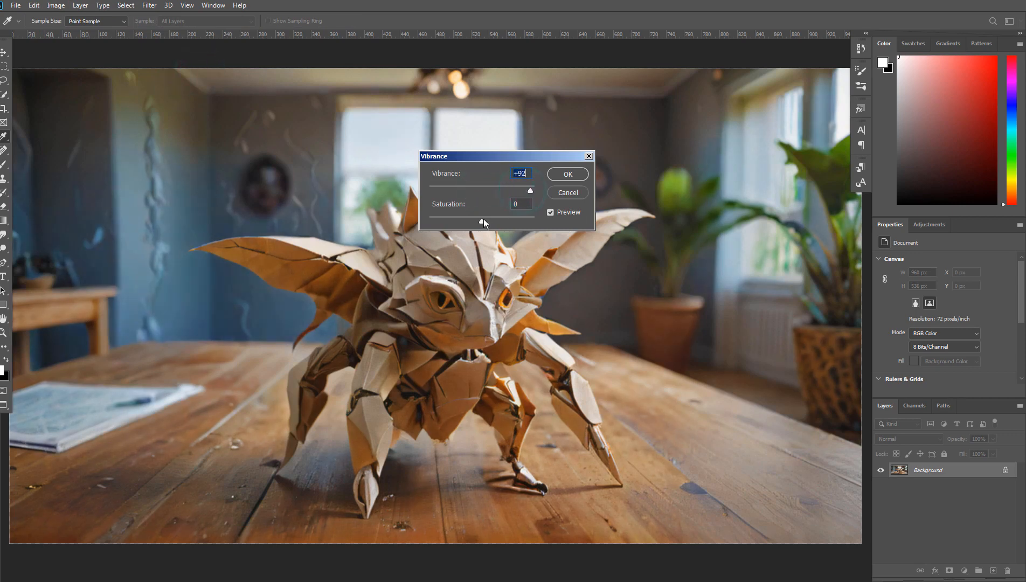
{"action": "left_click_drag", "start_coordinate": [489, 220], "coordinate": [492, 220]}
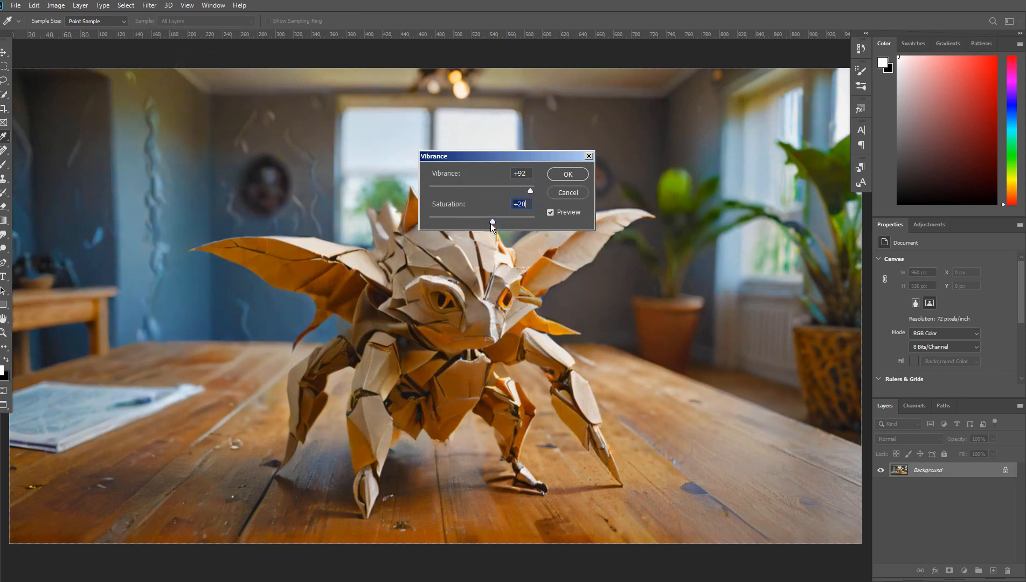
{"action": "left_click", "coordinate": [557, 173]}
Step: Apply Auto Contrast and Auto Tone to the creature image, and try Auto Color
{"action": "left_click", "coordinate": [56, 4]}
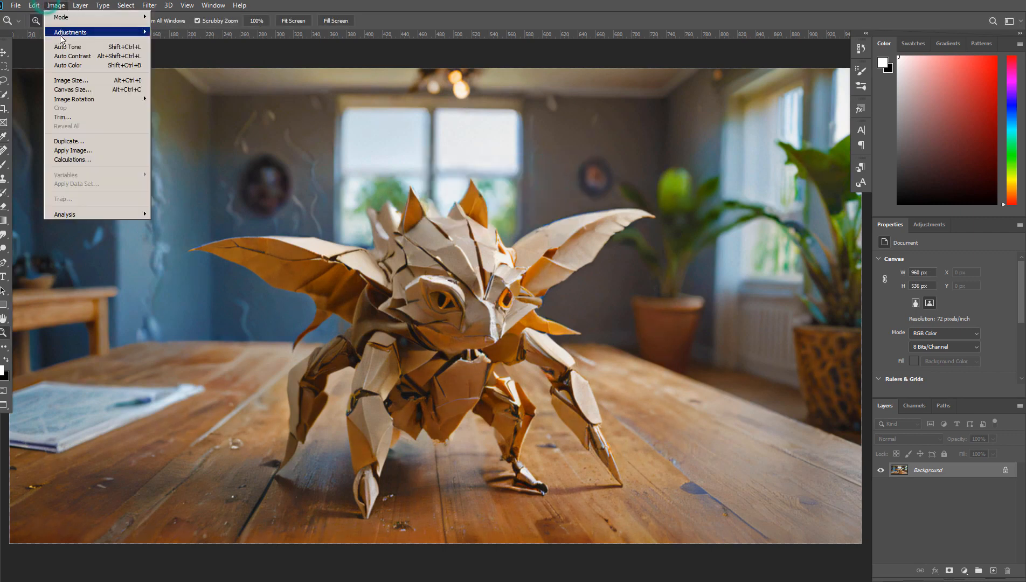
{"action": "left_click", "coordinate": [64, 56]}
{"action": "left_click", "coordinate": [56, 5]}
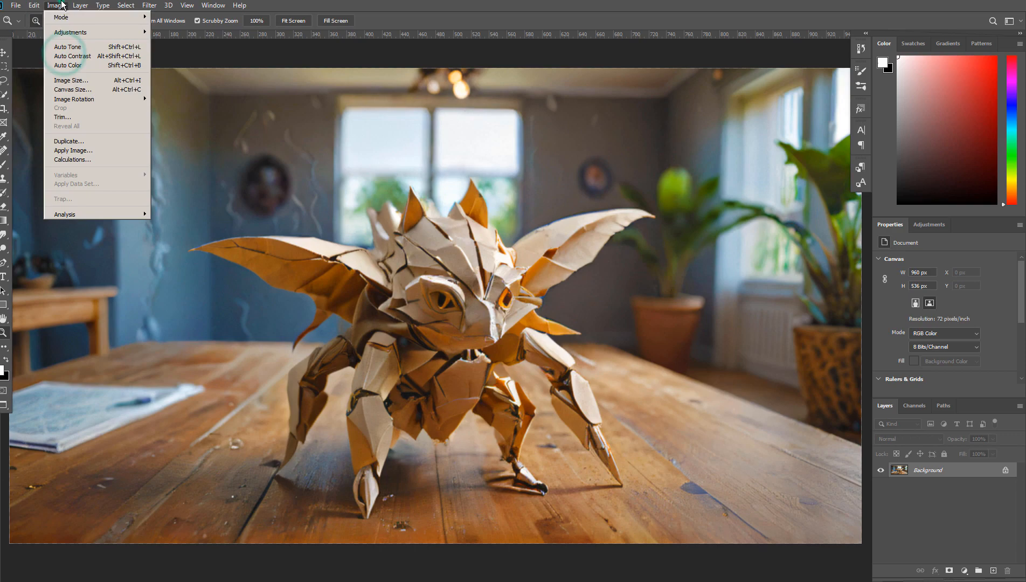
{"action": "left_click", "coordinate": [68, 48]}
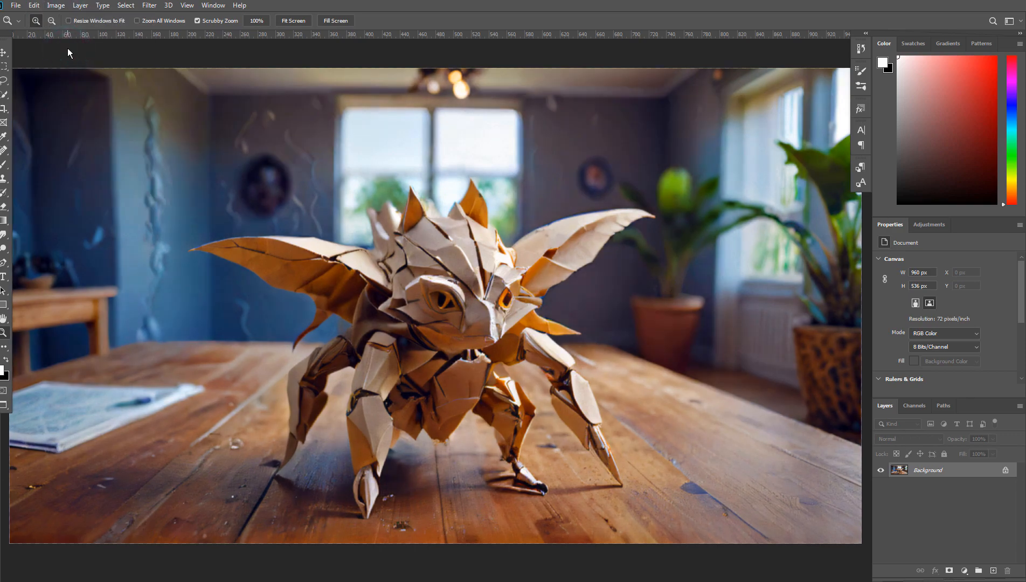
{"action": "left_click", "coordinate": [55, 5]}
{"action": "left_click", "coordinate": [63, 65]}
Step: Darken the creature image slightly with a Levels adjustment
{"action": "left_click", "coordinate": [58, 5]}
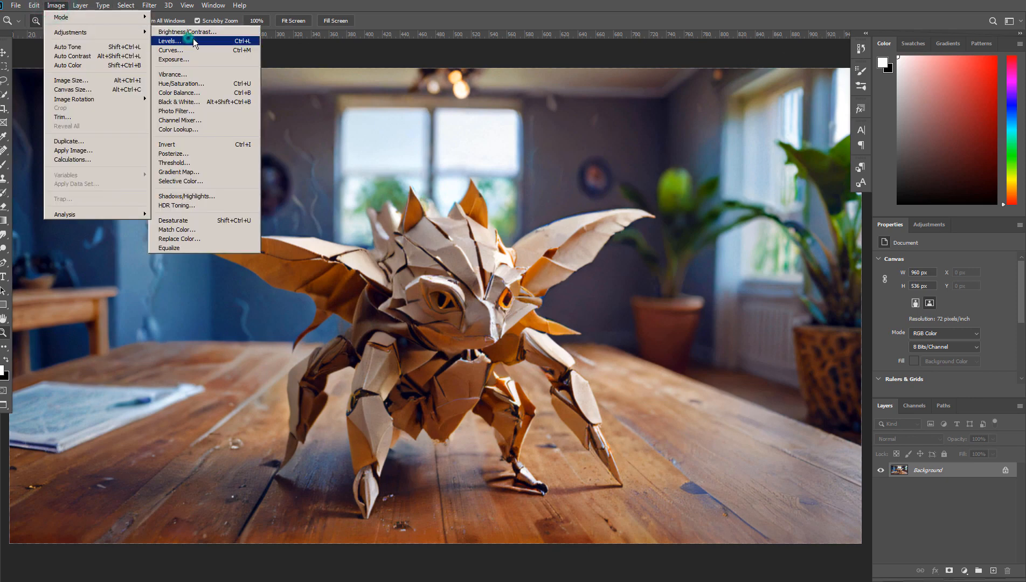
{"action": "left_click", "coordinate": [192, 40]}
{"action": "left_click_drag", "start_coordinate": [690, 222], "coordinate": [695, 221]}
{"action": "left_click", "coordinate": [801, 122]}
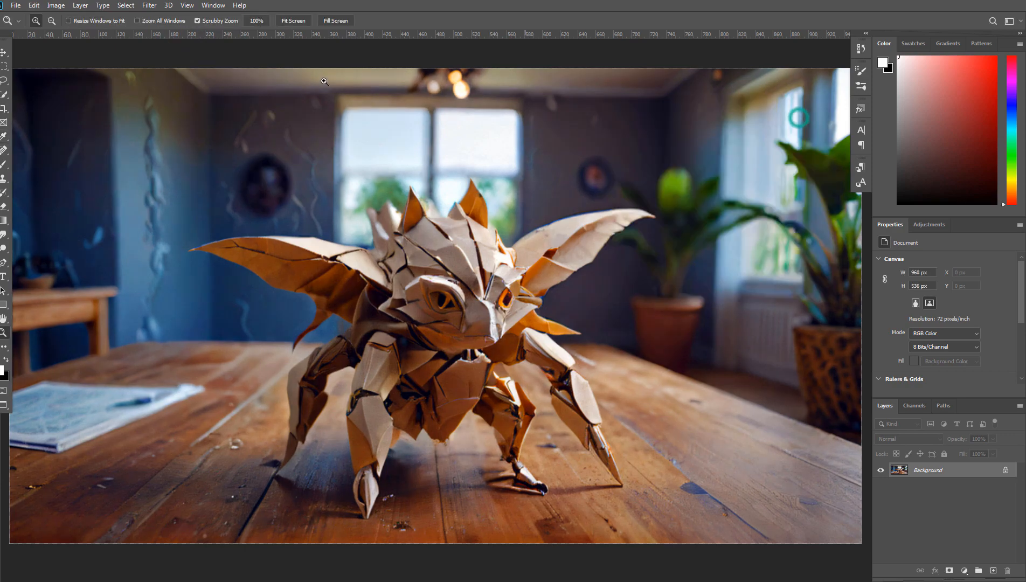
Step: Apply an Exposure adjustment to the image with Exposure +0.40 and Offset -0.0099
{"action": "left_click", "coordinate": [34, 6]}
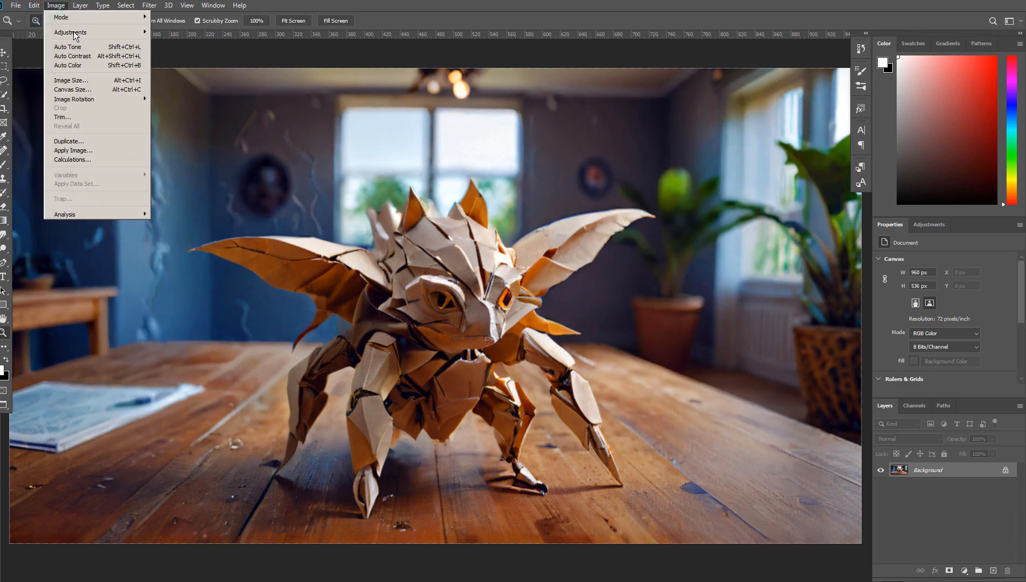
{"action": "mouse_move", "coordinate": [78, 33]}
{"action": "left_click", "coordinate": [203, 58]}
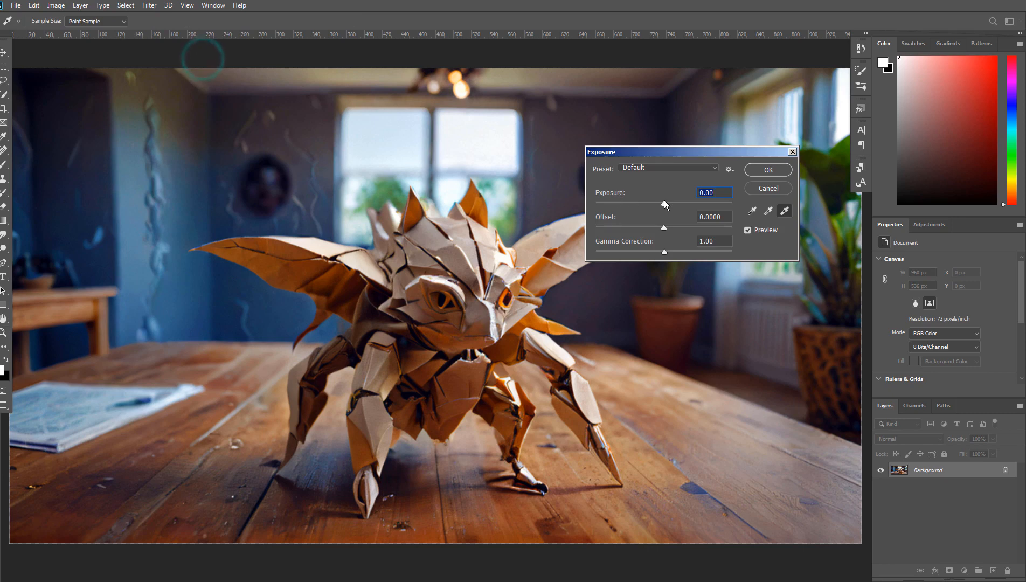
{"action": "mouse_move", "coordinate": [664, 199]}
{"action": "left_mouse_down"}
{"action": "mouse_move", "coordinate": [662, 227]}
{"action": "mouse_move", "coordinate": [667, 203]}
{"action": "left_mouse_up"}
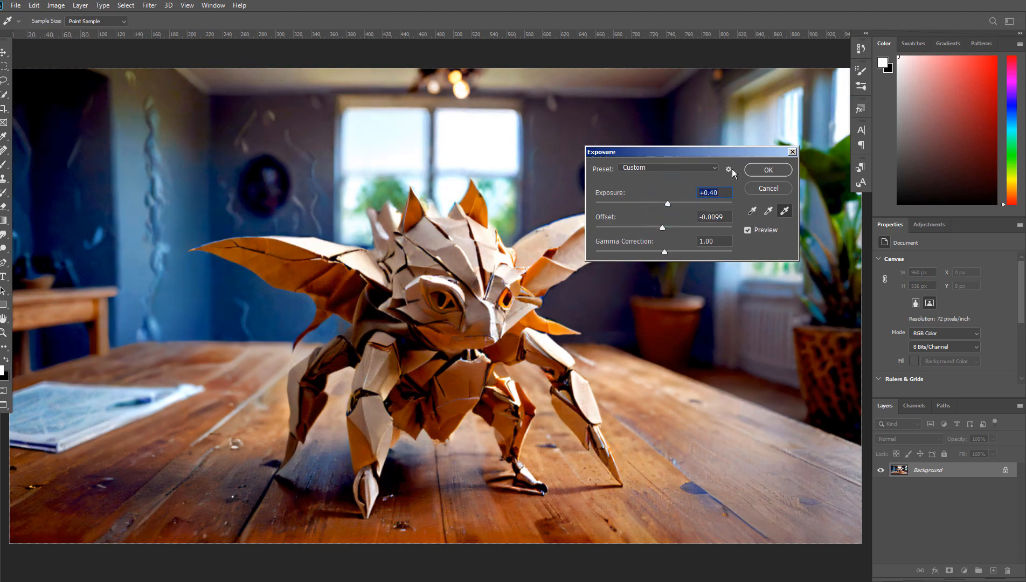
{"action": "left_click", "coordinate": [769, 170]}
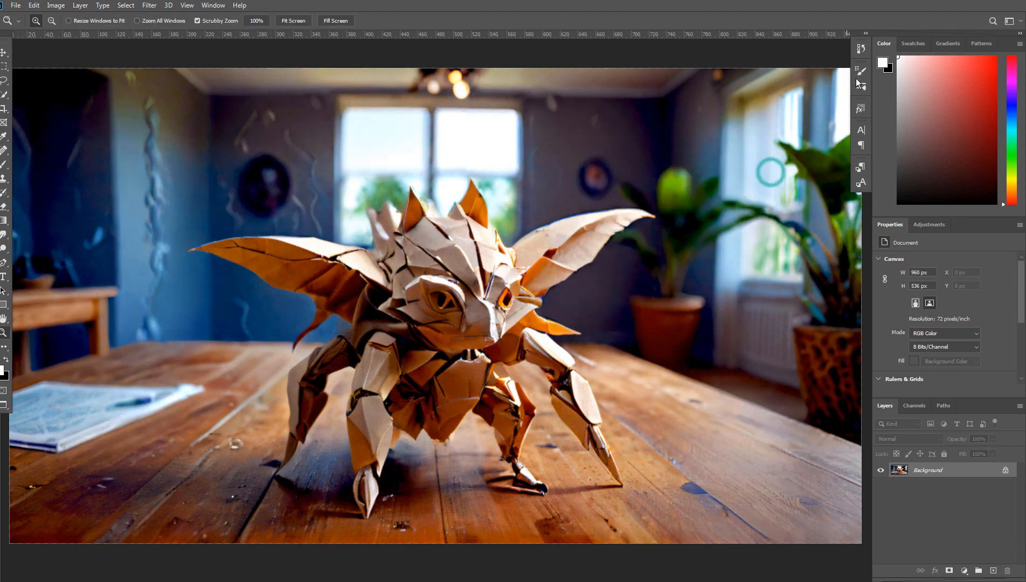
Step: Compare the original image with the final Exposure state in the history, ending on the adjusted version
{"action": "left_click", "coordinate": [861, 49]}
{"action": "left_click", "coordinate": [815, 61]}
{"action": "left_click", "coordinate": [803, 139]}
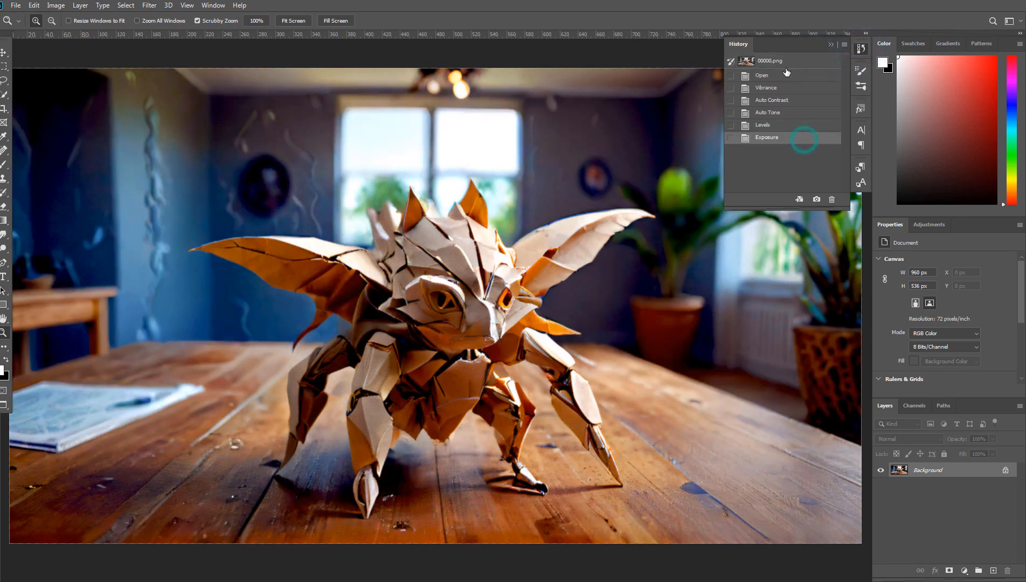
{"action": "left_click", "coordinate": [786, 62]}
{"action": "left_click", "coordinate": [796, 137]}
{"action": "left_click", "coordinate": [796, 64]}
{"action": "left_click", "coordinate": [792, 138]}
{"action": "left_click", "coordinate": [860, 48]}
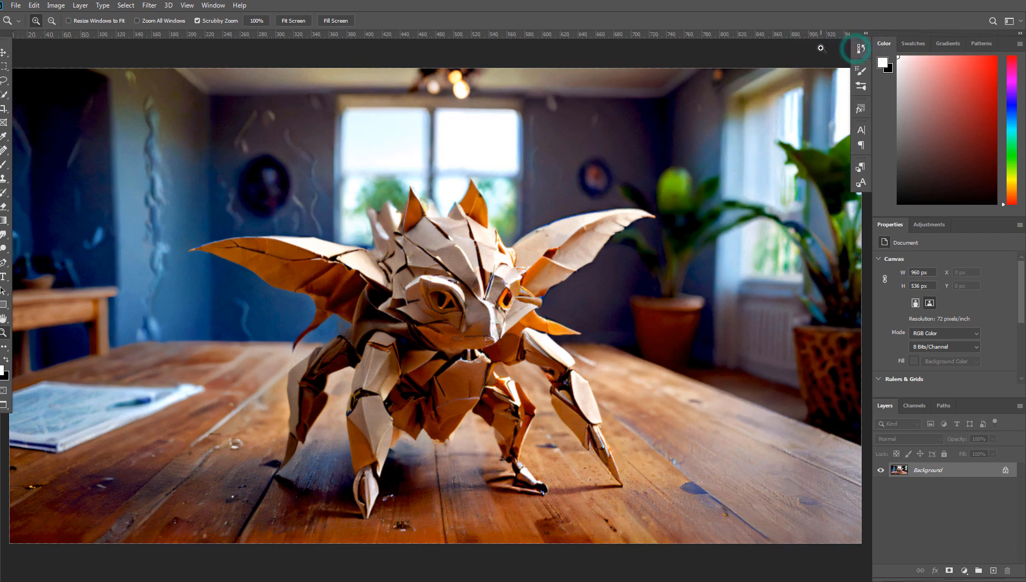